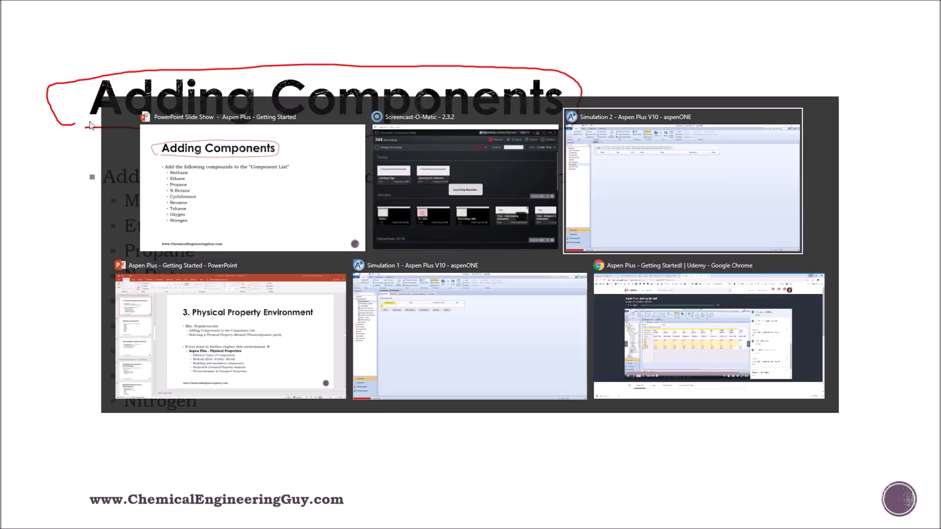
key("alt+Tab")
key("alt+Tab")
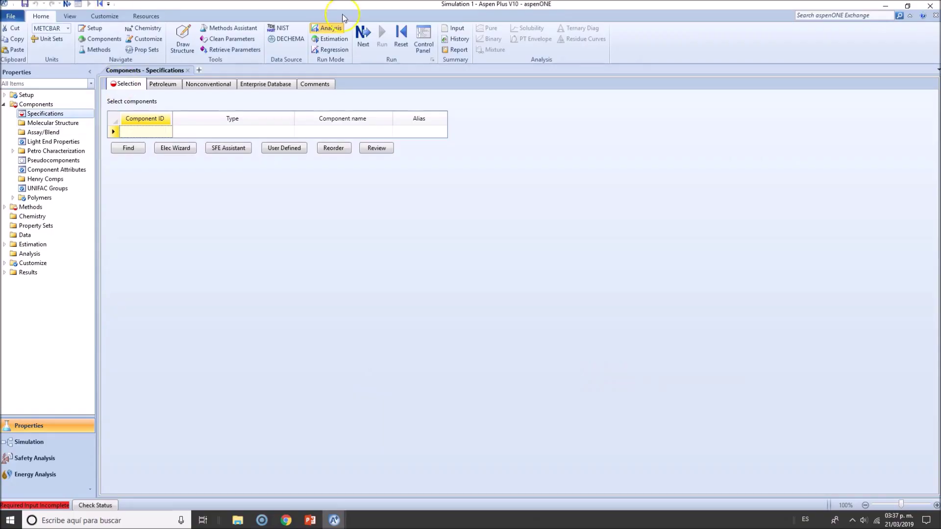
On the Components Specifications form, enter METHANE (alias CH4) as the first component.
left_click(4, 104)
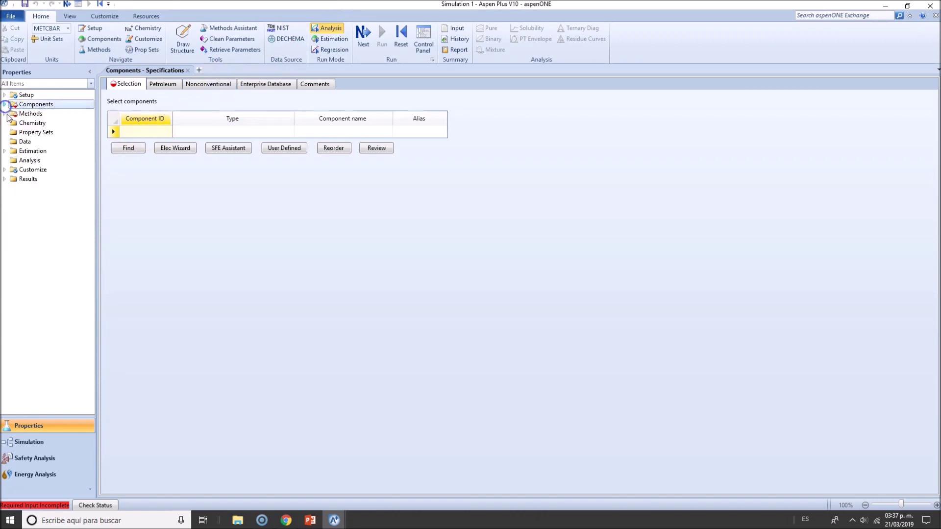
left_click(30, 104)
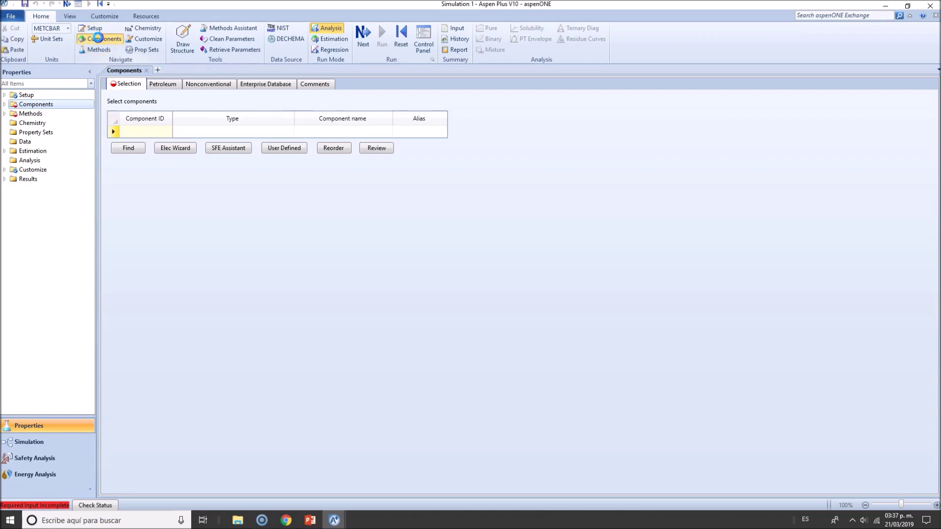
left_click(99, 39)
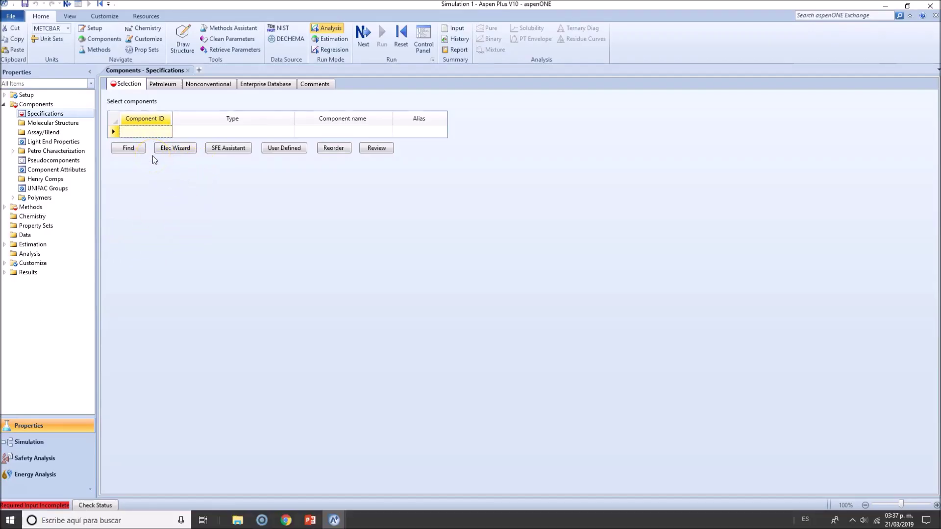
type("NE")
left_click(186, 134)
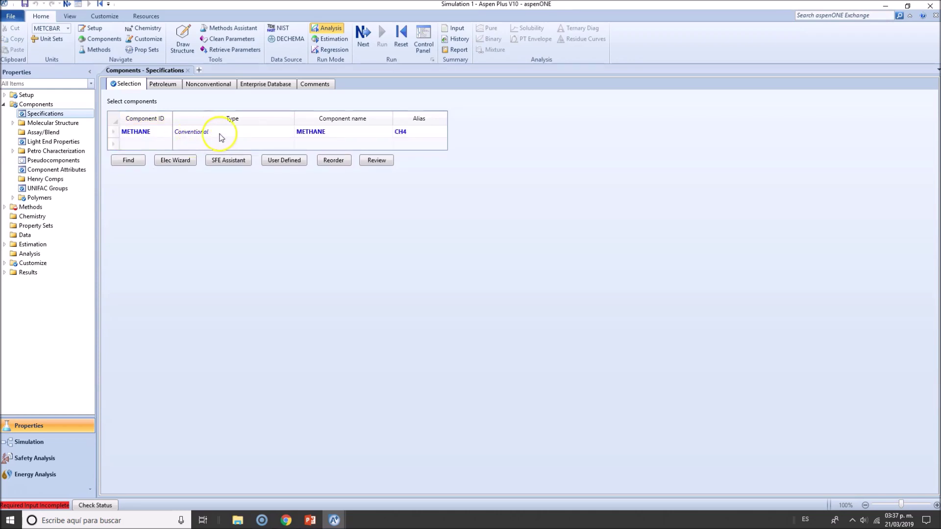
left_click(371, 137)
left_click(423, 135)
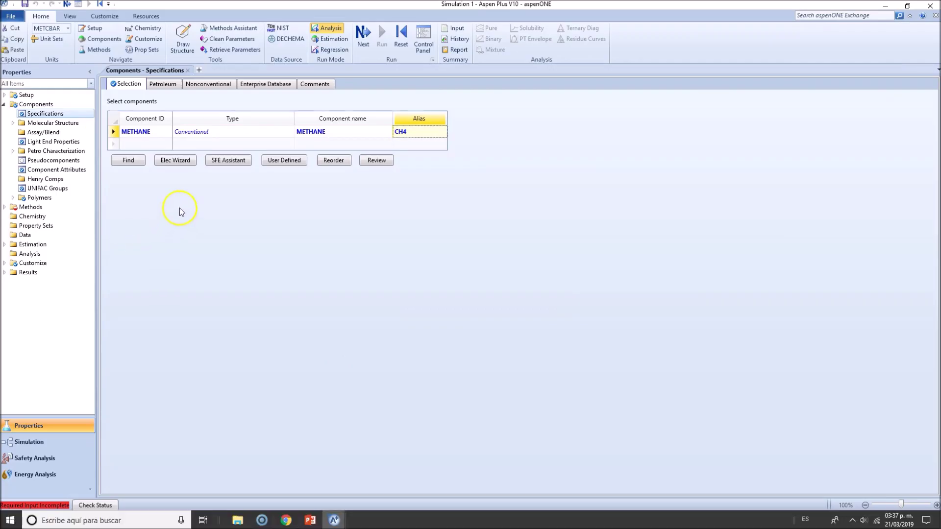
Add C2 as the second component ID, resolving to ethane (C2H6).
left_click(154, 145)
type("C2")
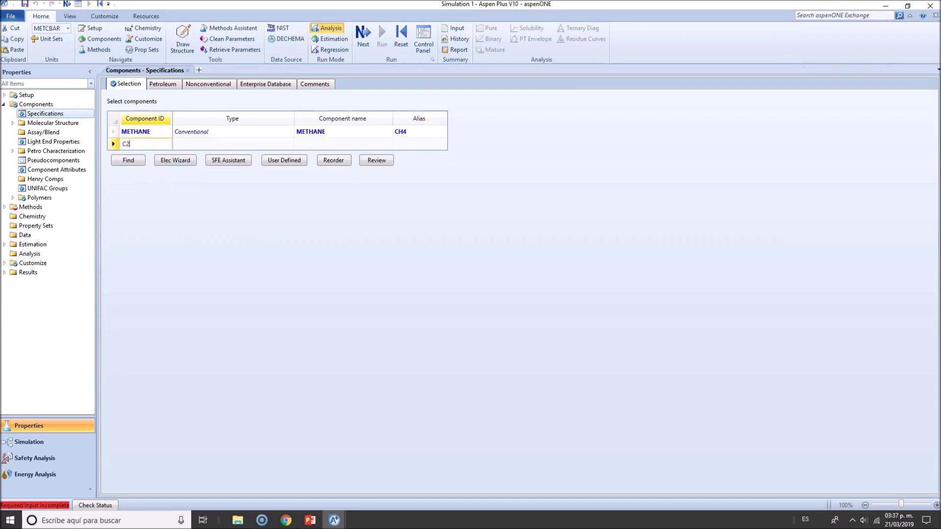
key("Return")
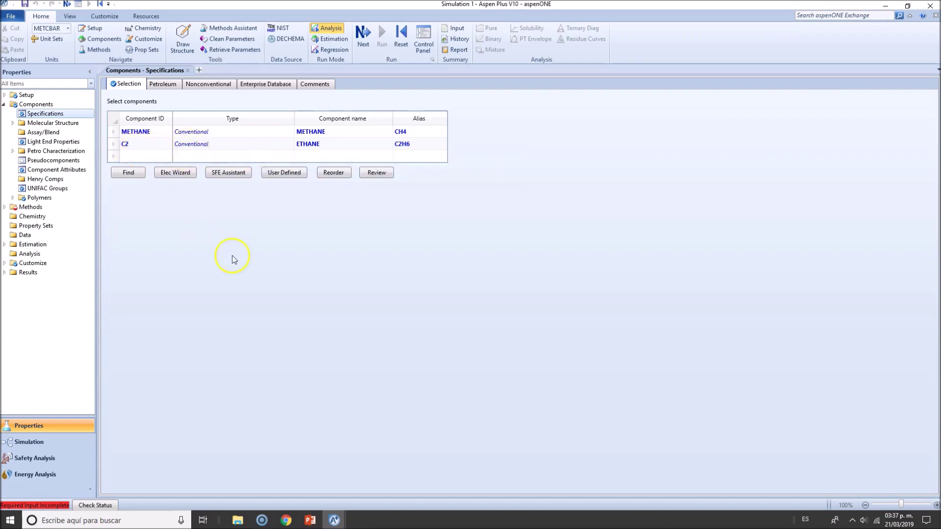
left_click(142, 157)
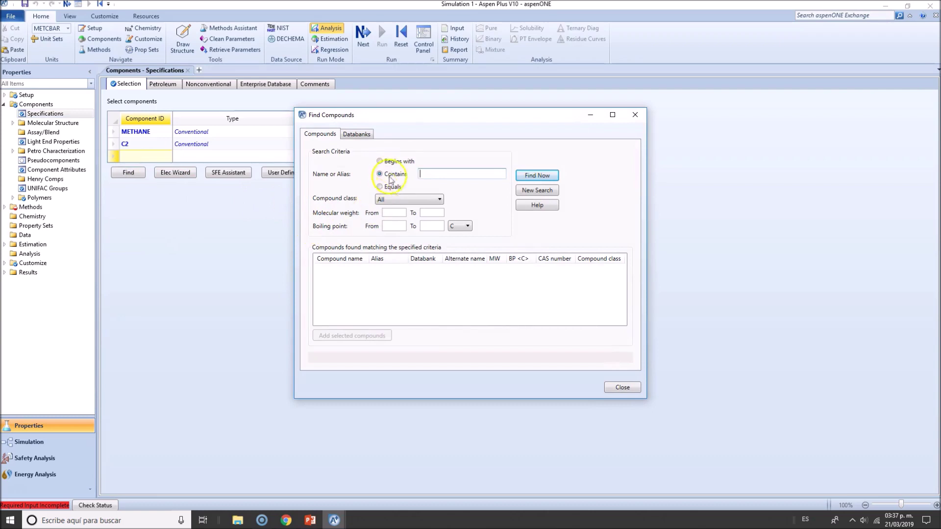
Search the compound databank for names containing 'propane'.
left_click(397, 177)
left_click(380, 162)
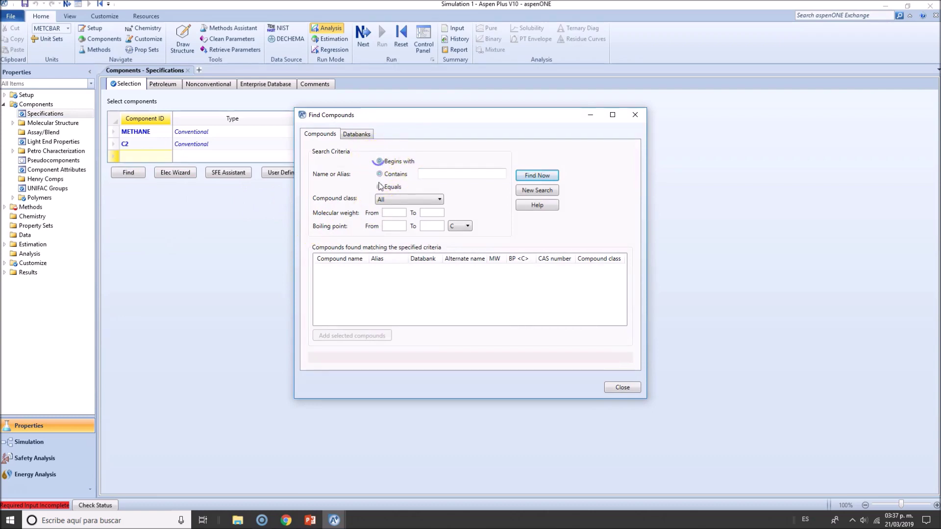
left_click(379, 174)
left_click(433, 176)
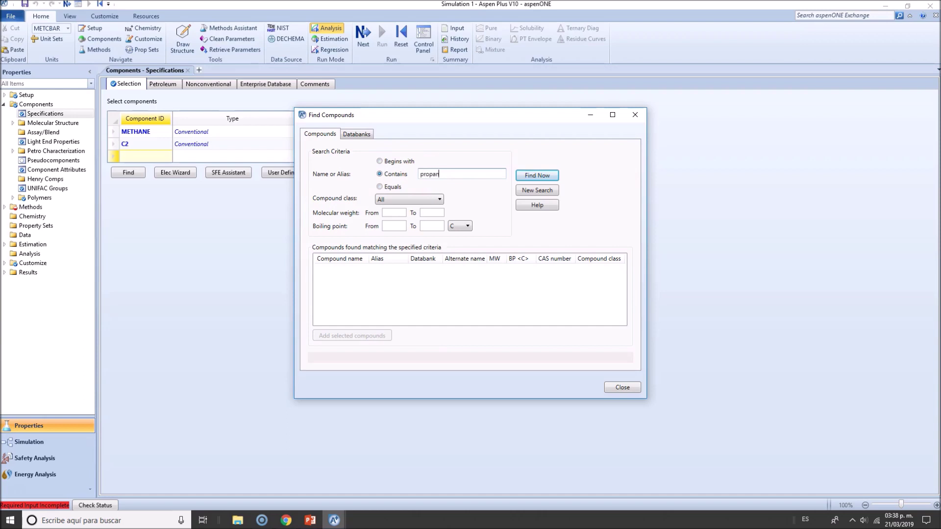
type("propane")
left_click(537, 176)
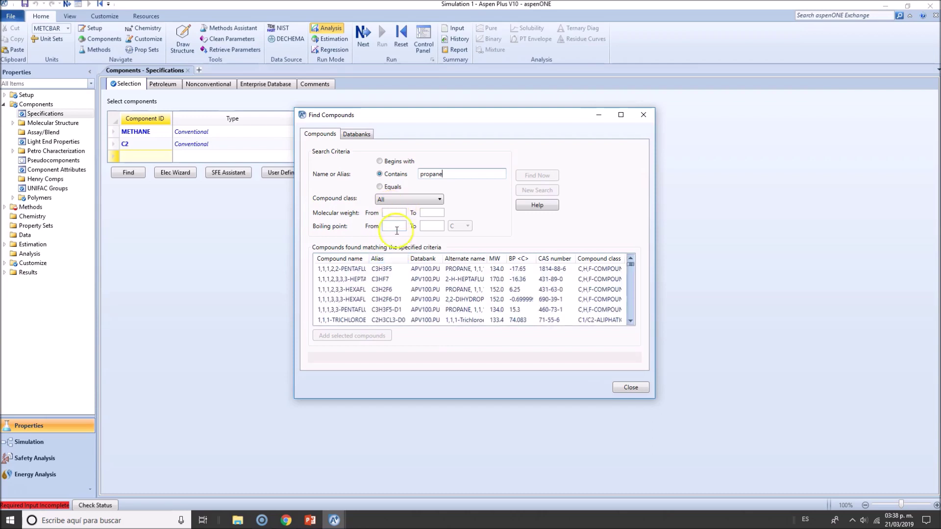
Sort the results by alias and add PROPANE (C3H8) as component PROPA-01.
left_click_drag(365, 253, 422, 256)
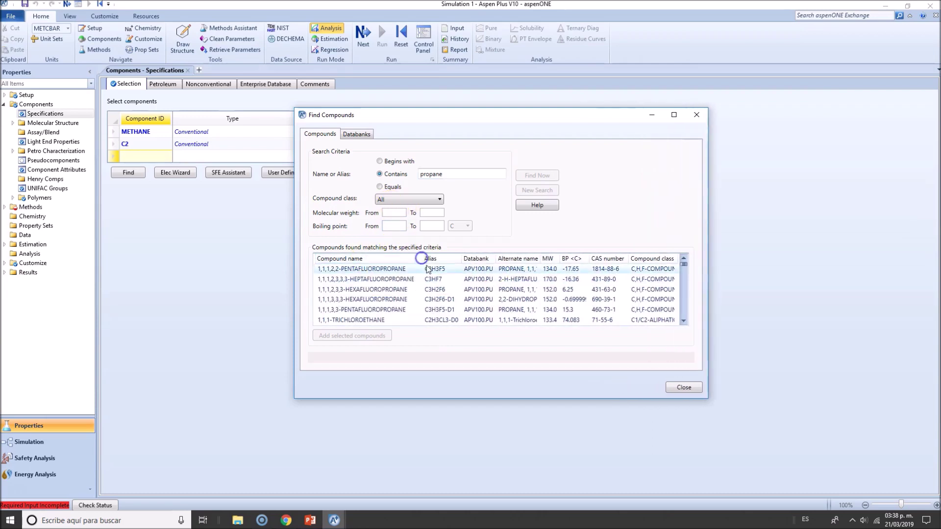
scroll(460, 289, "down", 3)
scroll(471, 292, "down", 10)
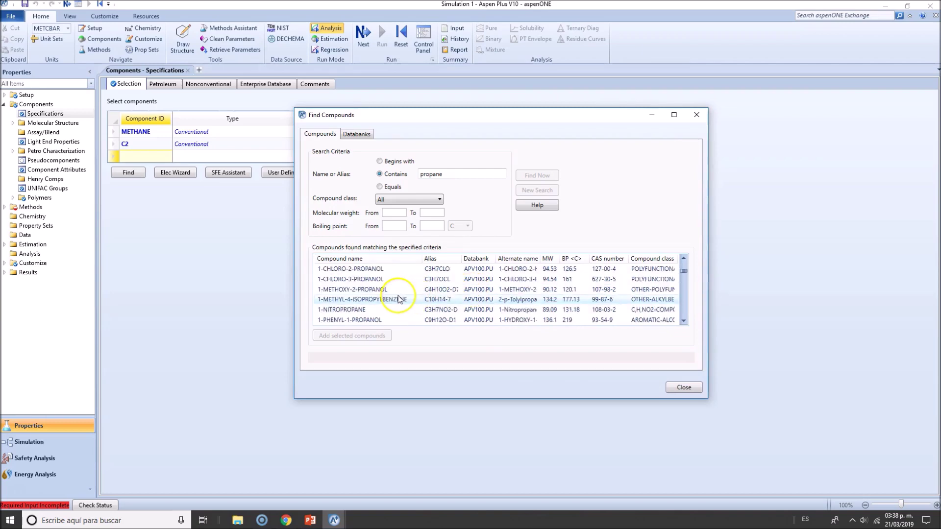
left_click(451, 259)
scroll(446, 287, "down", 5)
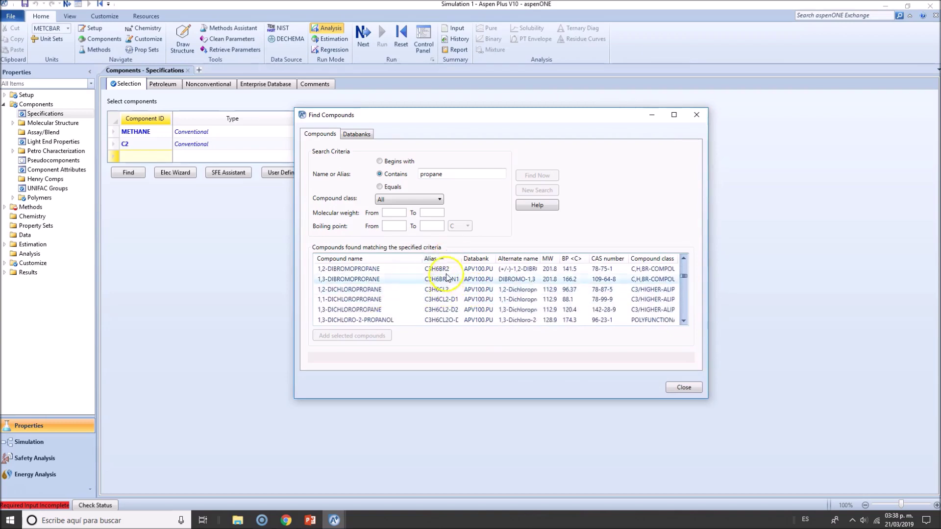
scroll(446, 287, "down", 10)
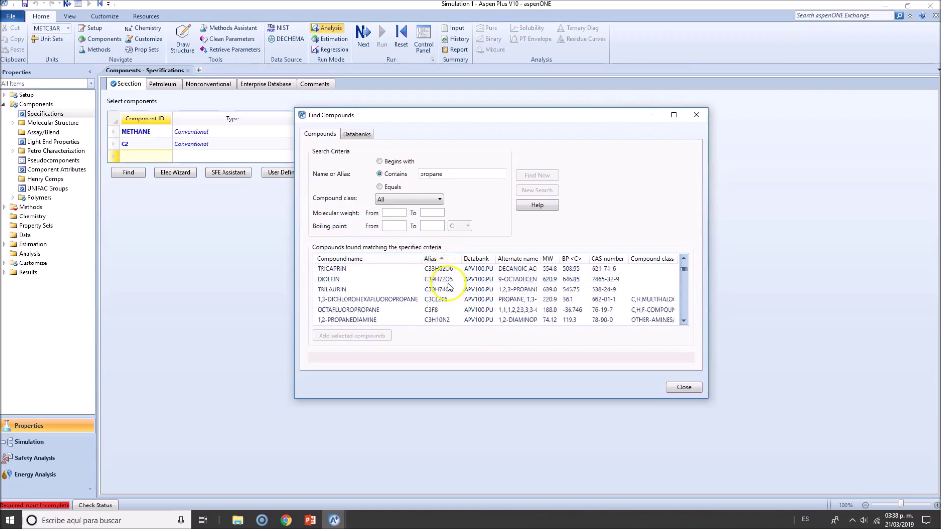
scroll(443, 286, "down", 10)
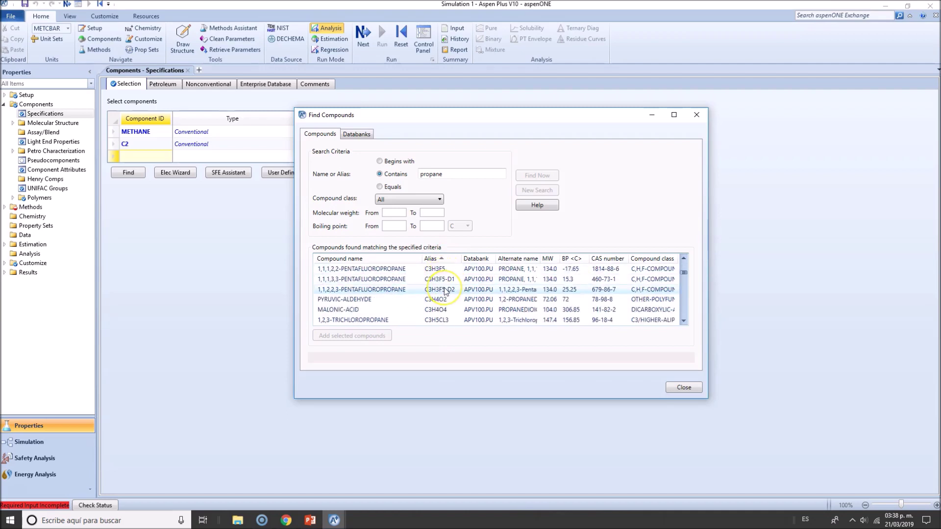
scroll(446, 294, "down", 10)
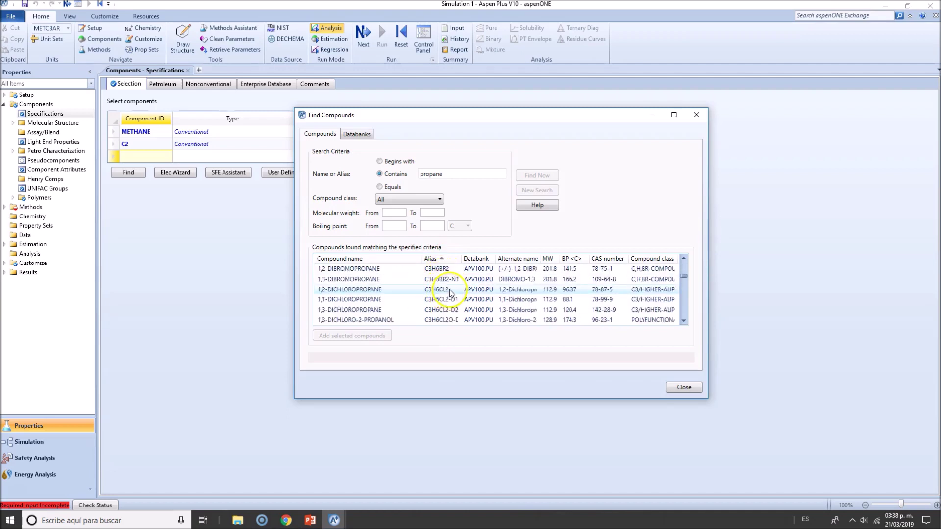
scroll(454, 292, "down", 8)
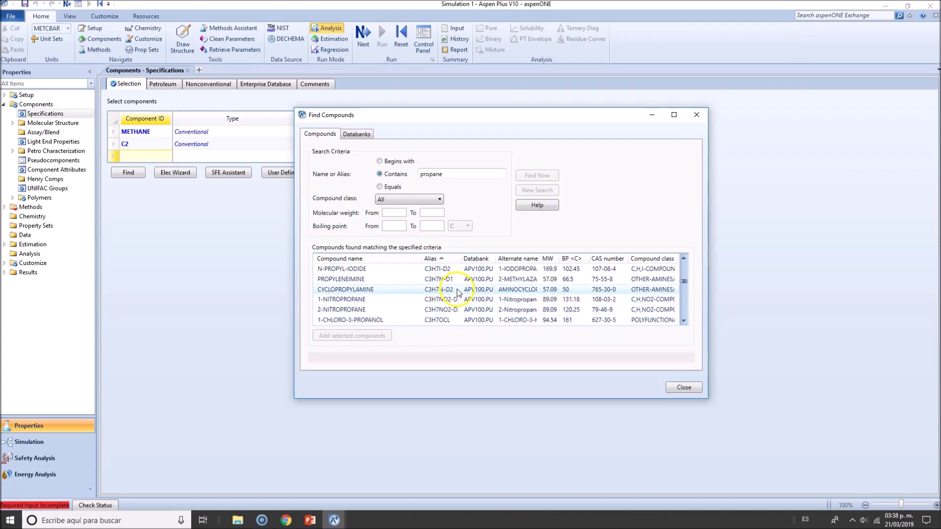
left_click(368, 269)
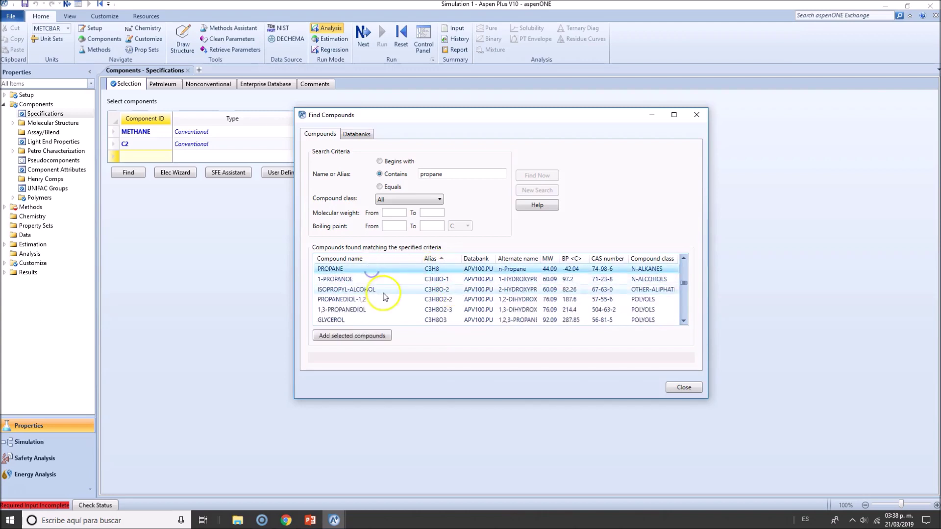
scroll(353, 299, "up", 1)
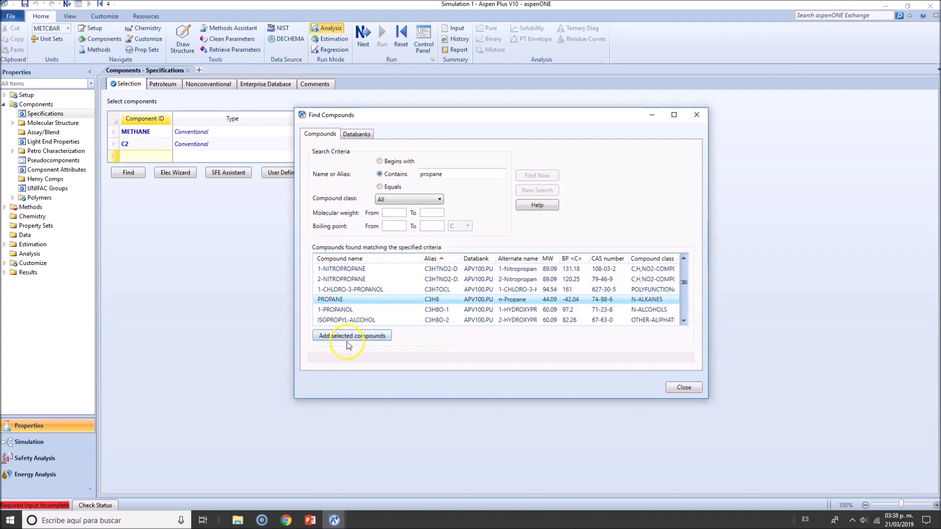
left_click(330, 337)
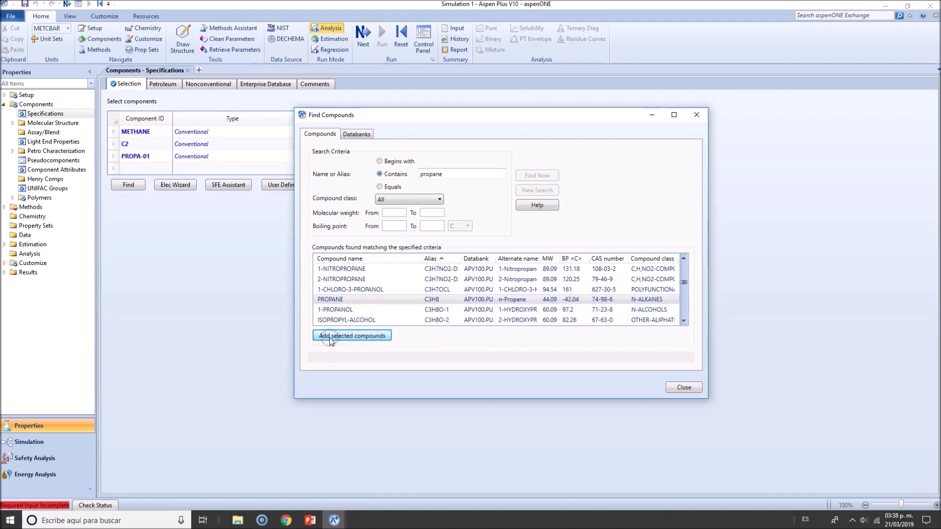
left_click(696, 116)
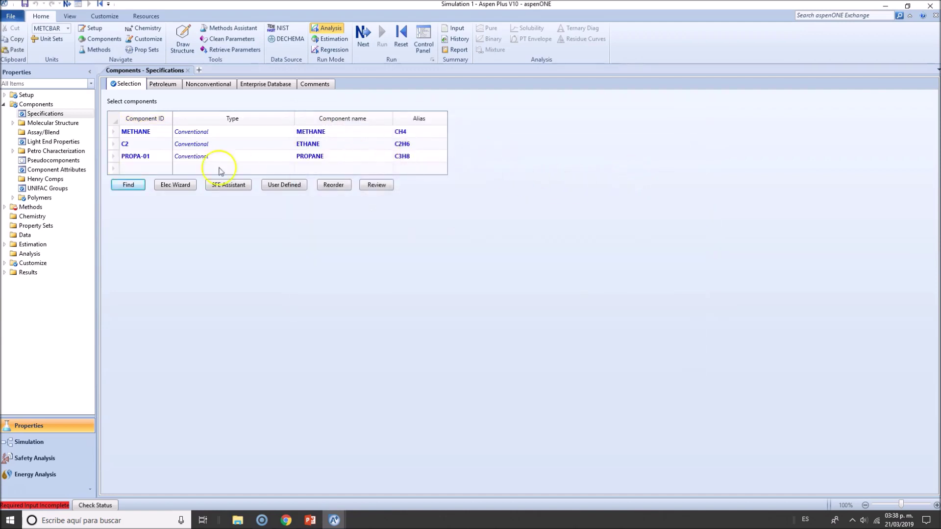
Enter NBUTANE as the fourth component ID.
left_click(144, 158)
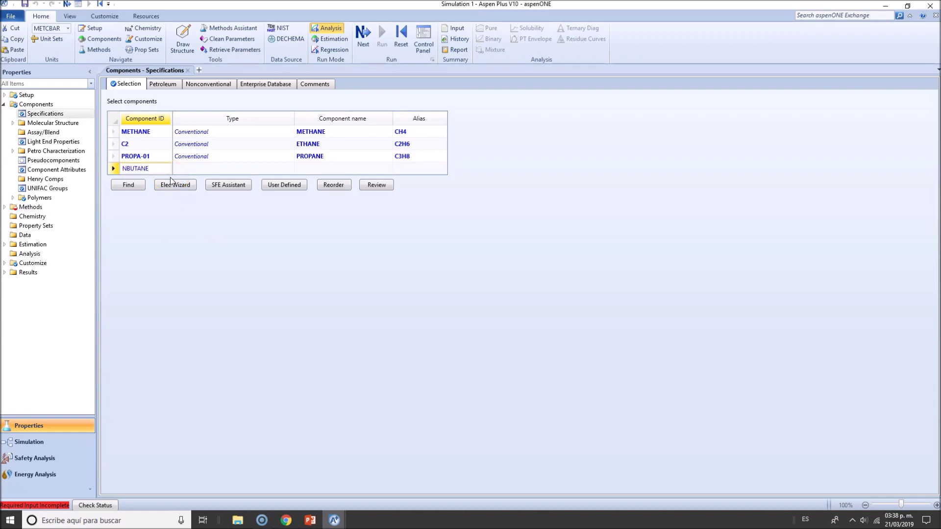
type("NBUTANE")
key("Return")
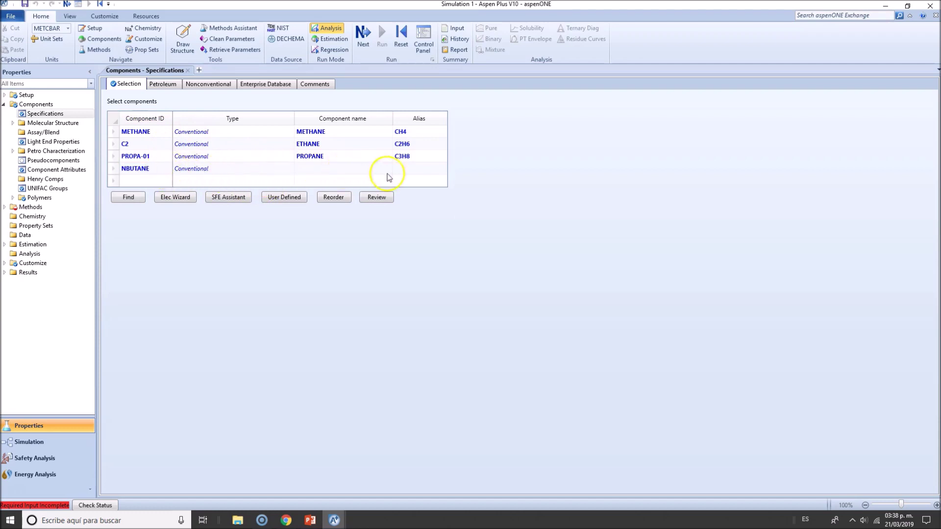
left_click(154, 170)
Search for n-butane and assign N-BUTANE (C4H10-1) to the NBUTANE entry.
left_click(142, 197)
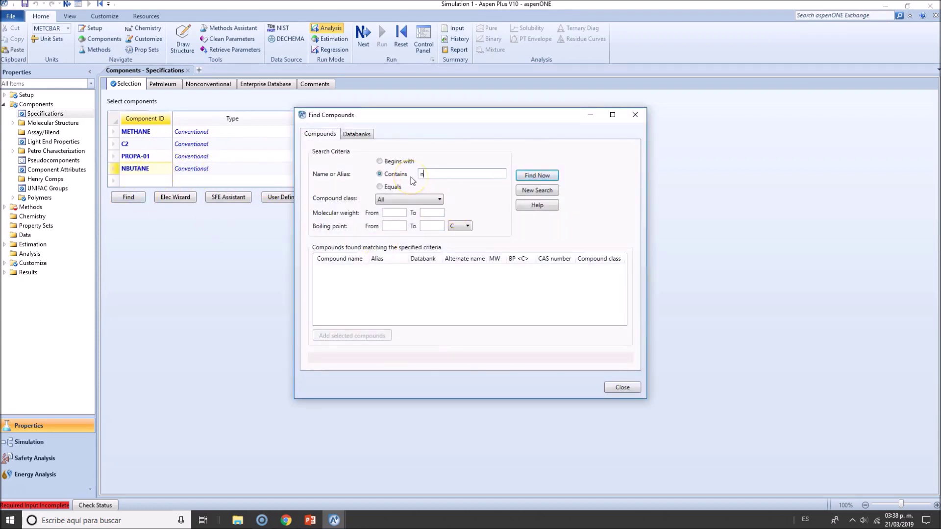
type("n-butane")
key("Return")
left_click(453, 214)
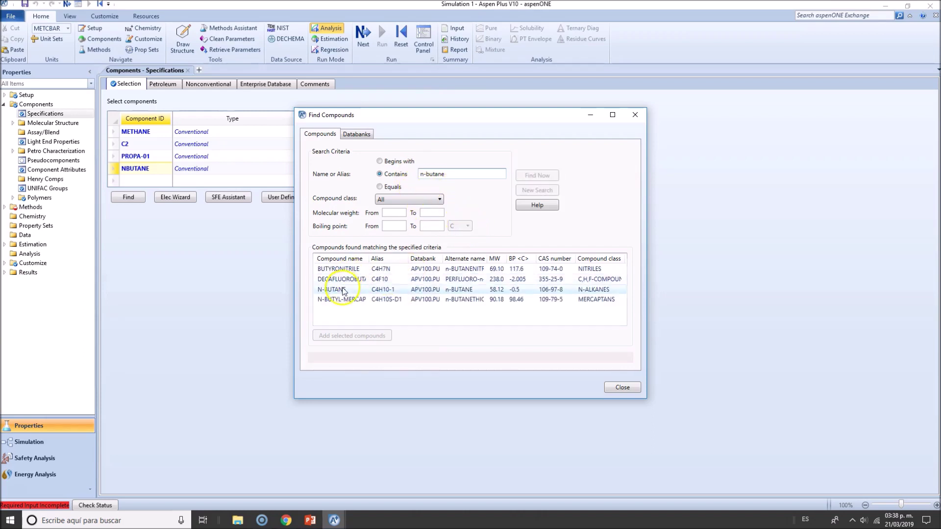
left_click(343, 289)
left_click(352, 336)
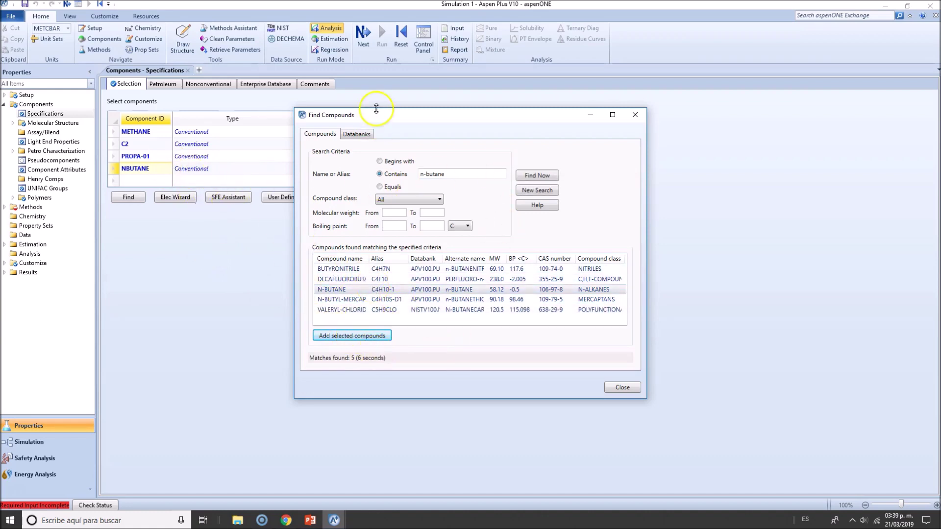
left_click_drag(377, 115, 606, 105)
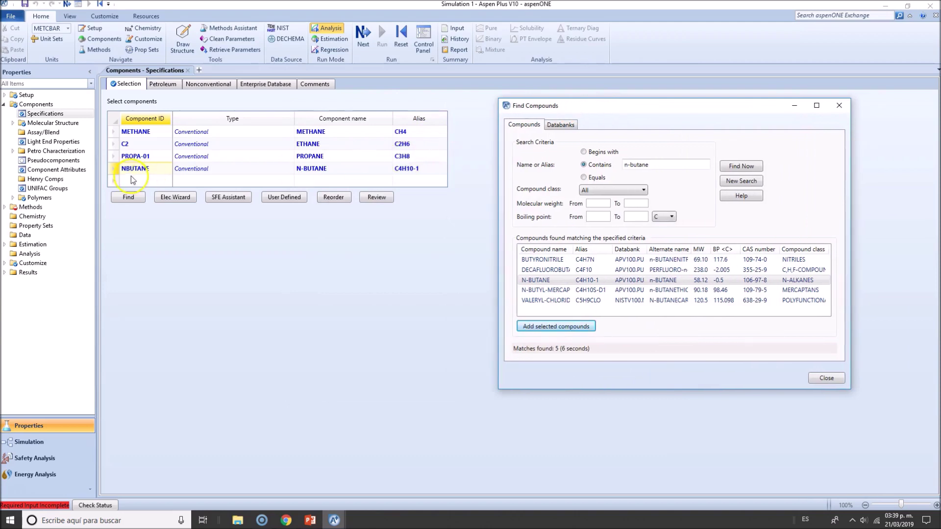
left_click(838, 105)
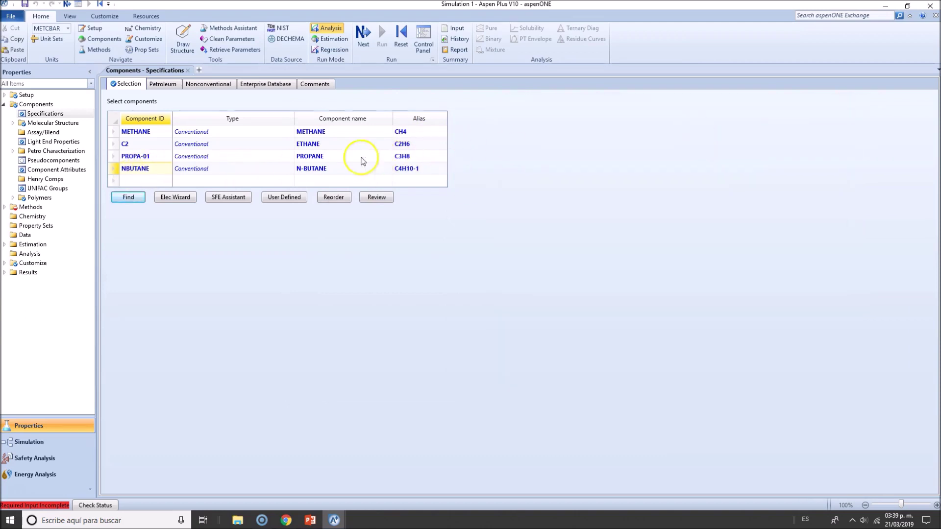
Rename the butane ID to N-BUTANE and add a CYCLOHEX component row.
left_click(145, 168)
left_click(127, 168)
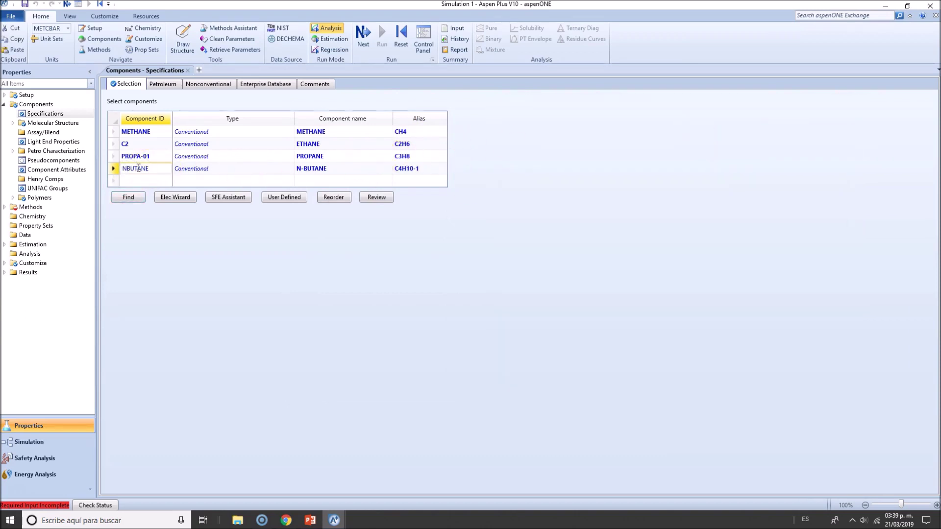
type("-")
key("Return")
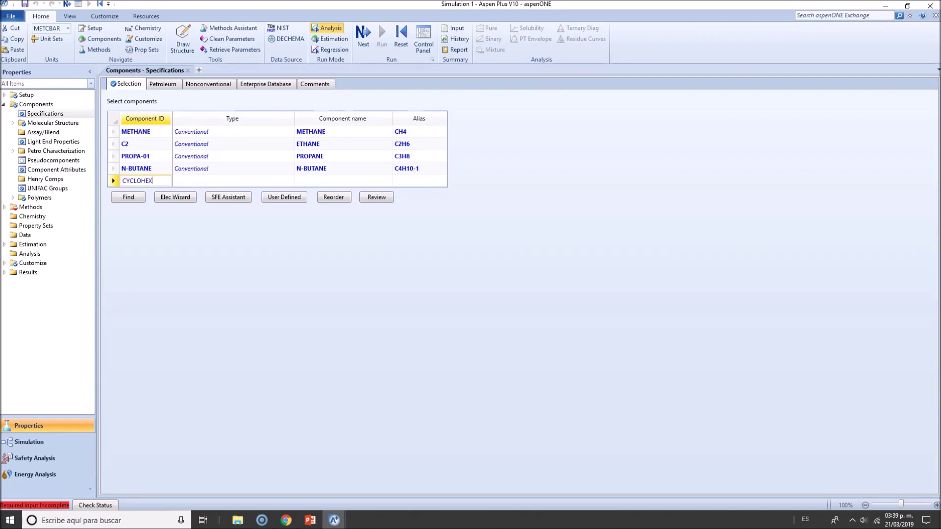
key("Return")
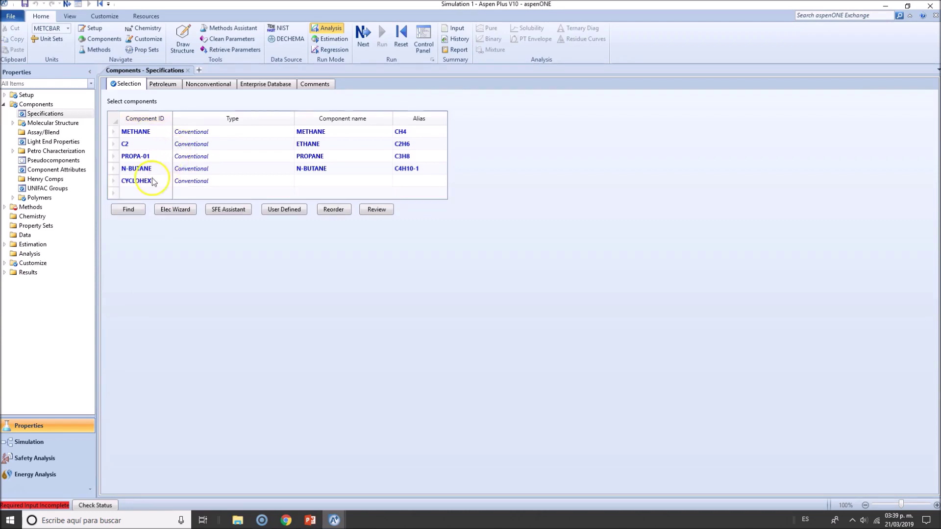
left_click(127, 210)
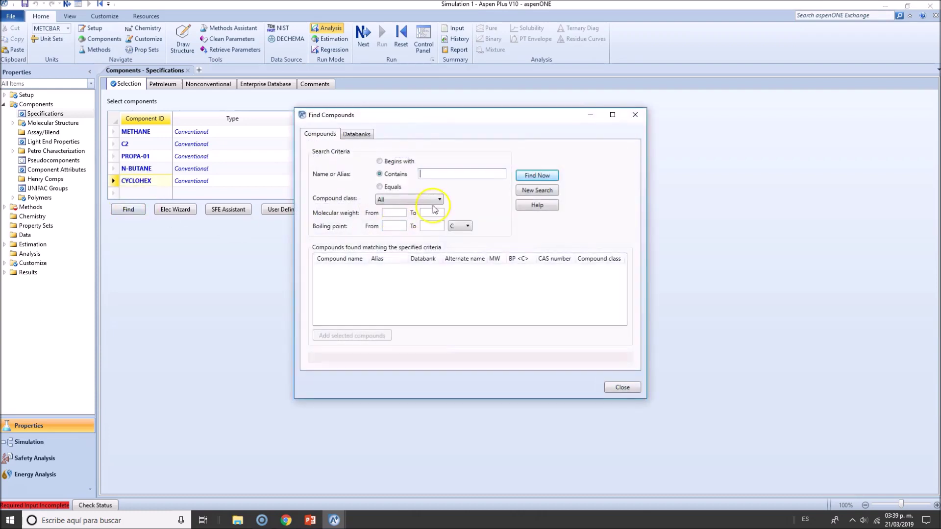
Search for cyclohexane, sort by alias, and assign CYCLOHEXANE (C6H12-1) to the CYCLOHEX row.
type("cyclohexane")
key("Return")
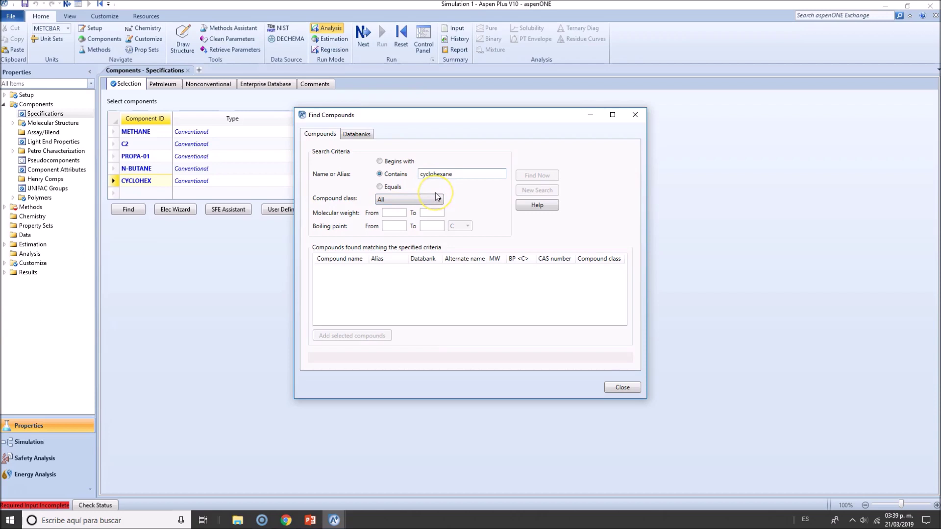
left_click_drag(369, 261, 411, 259)
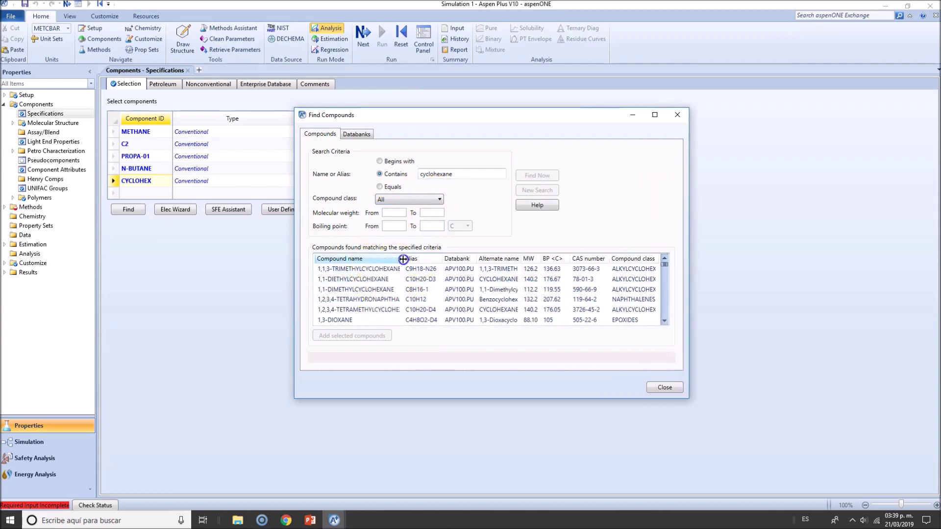
scroll(427, 282, "down", 3)
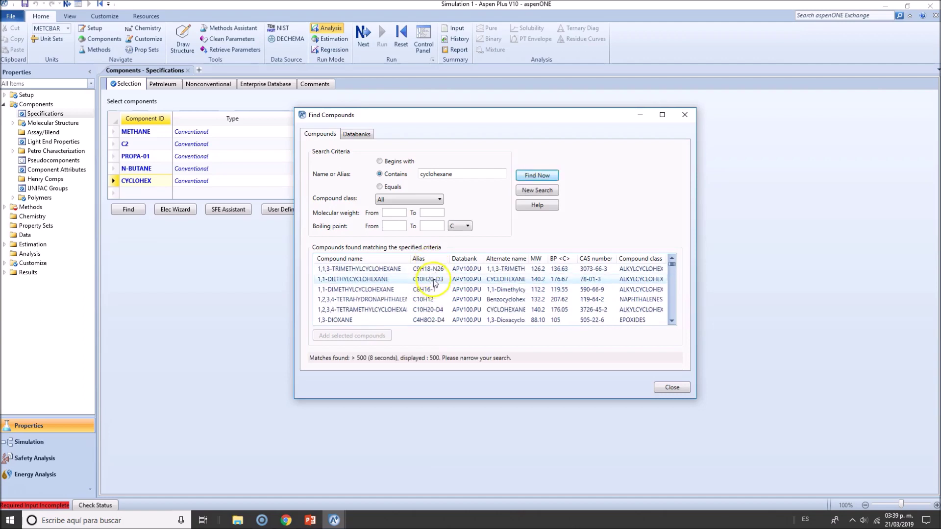
left_click(429, 260)
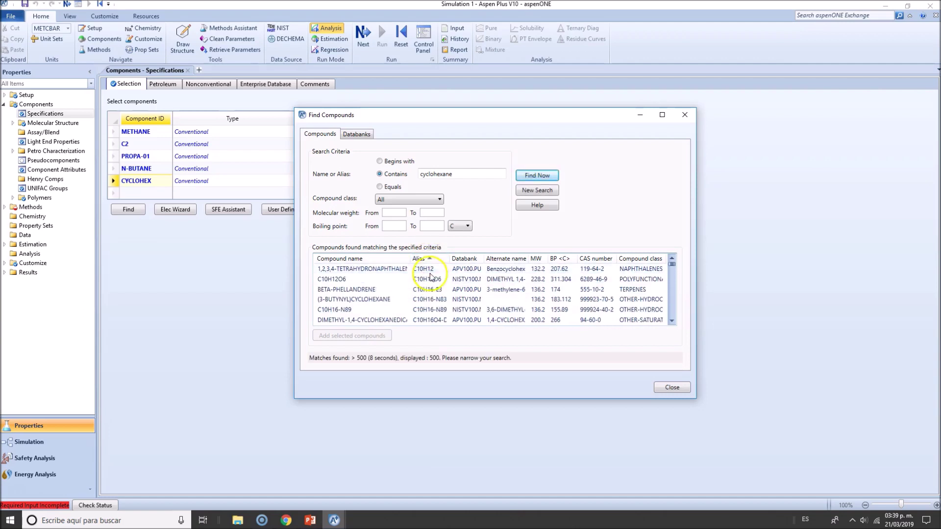
left_click(423, 259)
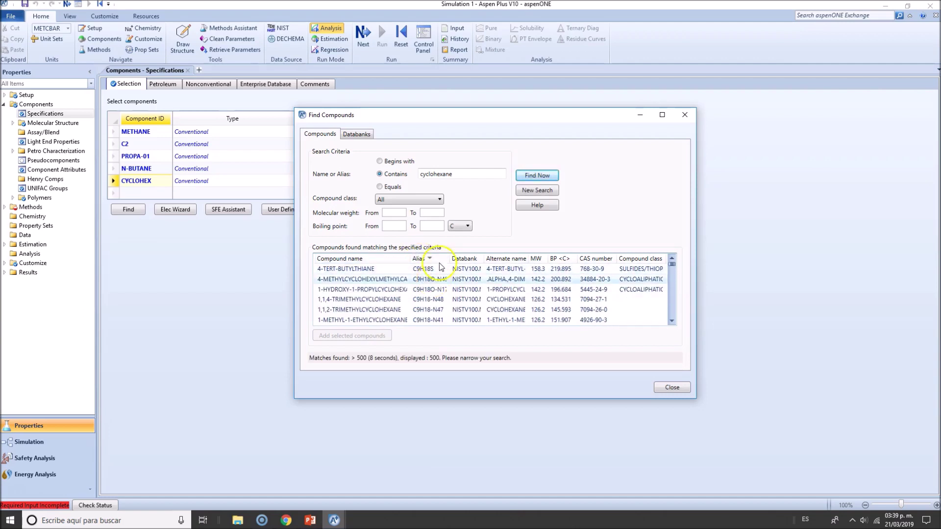
scroll(426, 292, "down", 8)
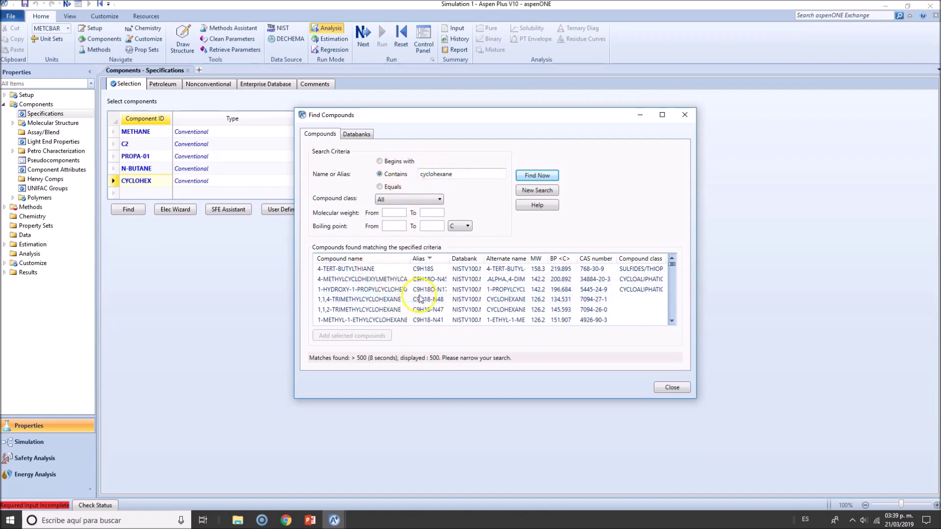
scroll(432, 293, "down", 10)
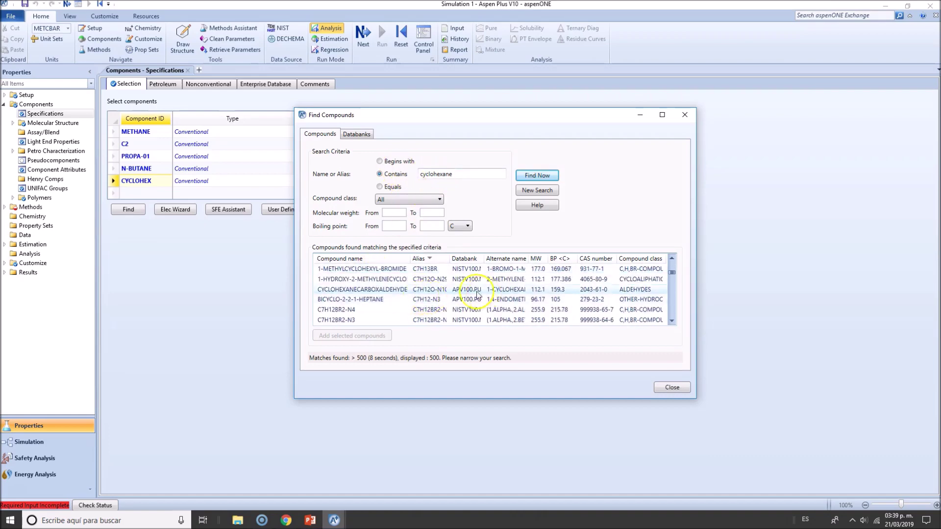
scroll(435, 302, "down", 4)
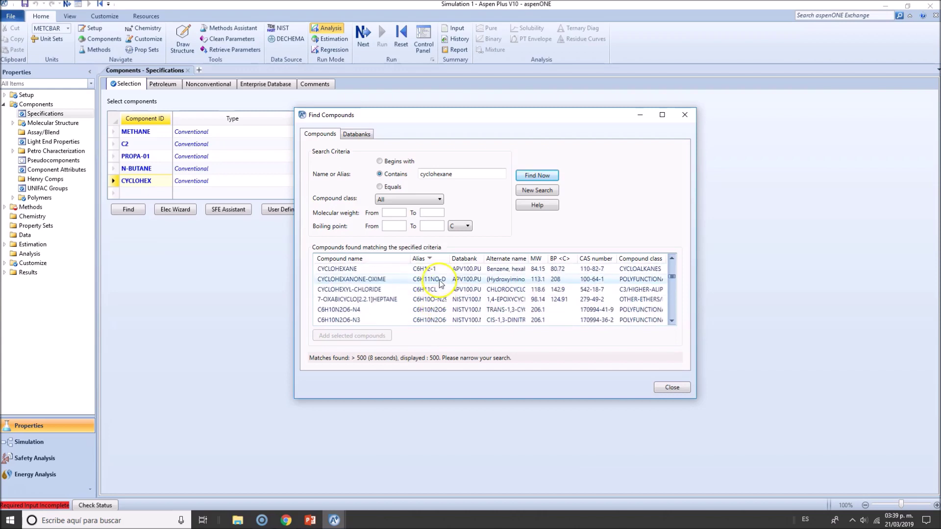
left_click(424, 269)
left_click(361, 337)
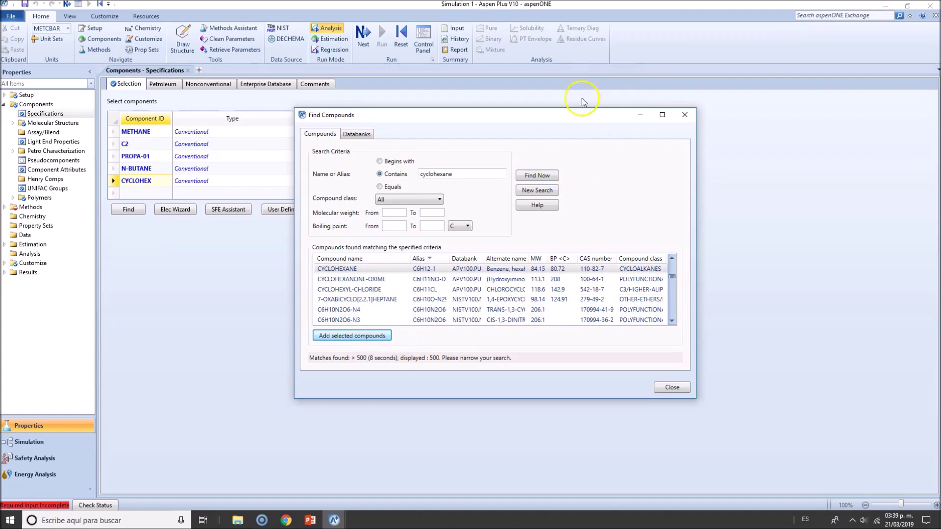
left_click_drag(583, 115, 722, 106)
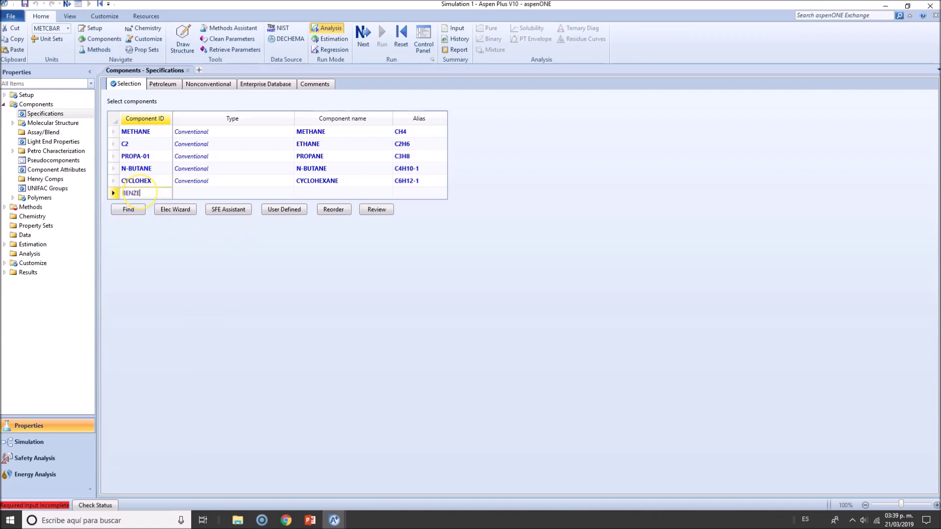
Add BENZENE and TOLUENE as the next two components.
left_click(140, 191)
type("BENZENE")
key("Return")
left_click(133, 205)
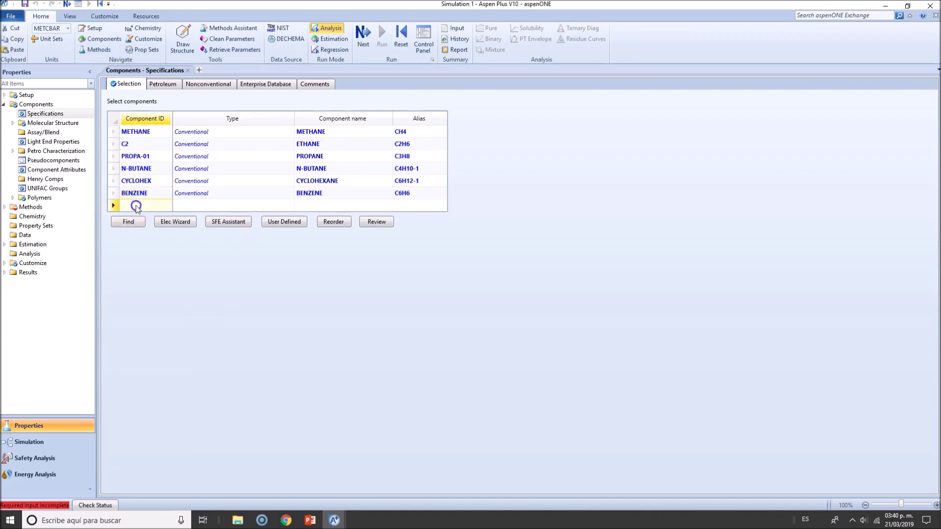
type("T")
key("Return")
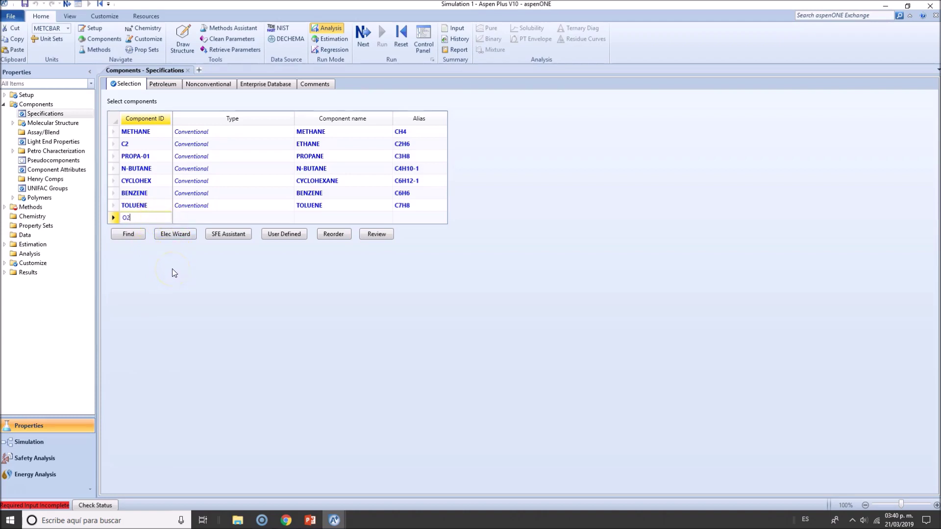
Add O2, N2 and NO2 as further component rows.
key("Return")
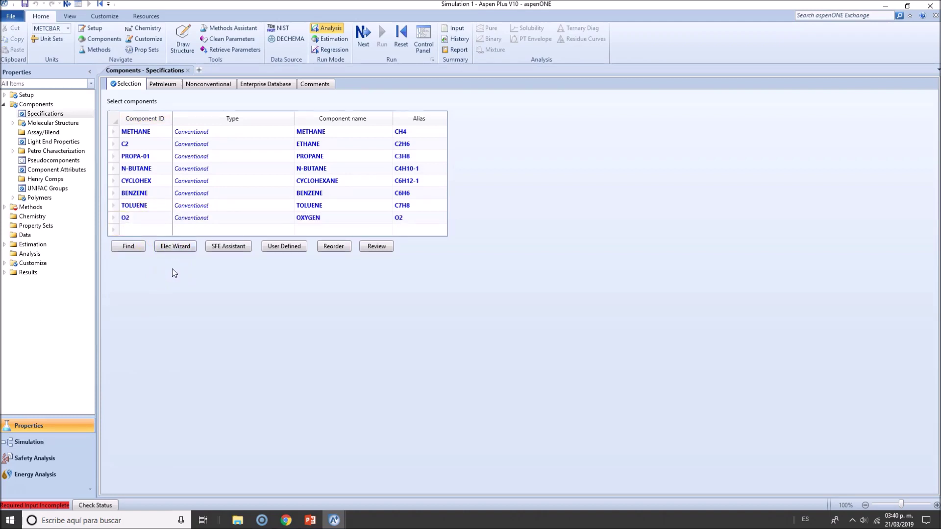
left_click(143, 294)
left_click(137, 231)
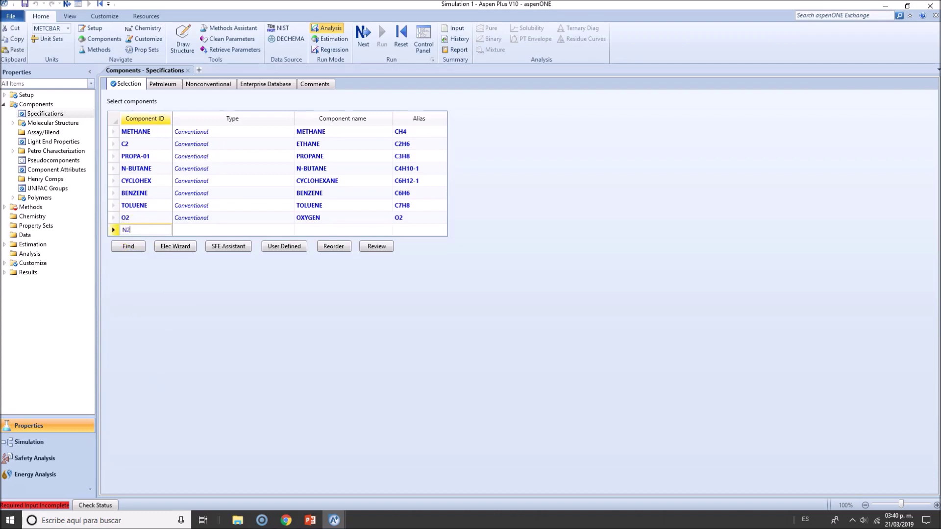
type("N2")
key("Return")
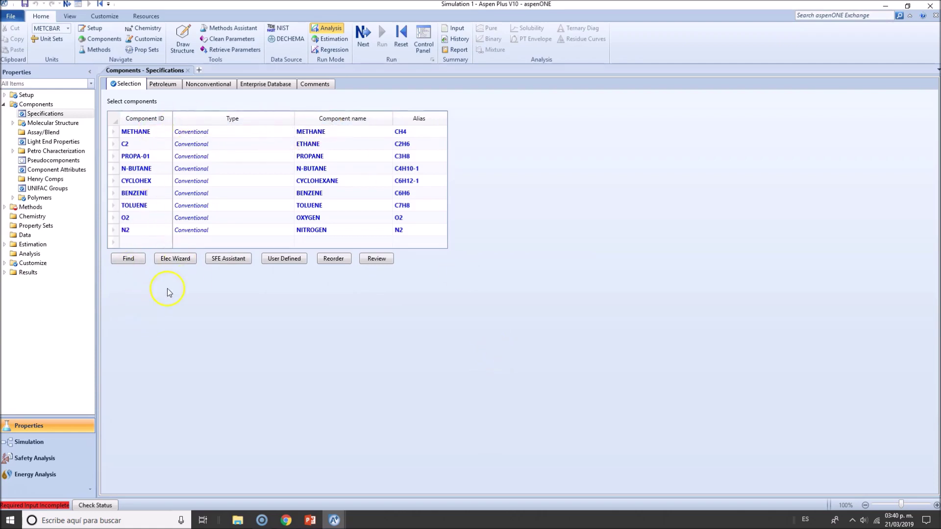
left_click(147, 242)
type("NO2")
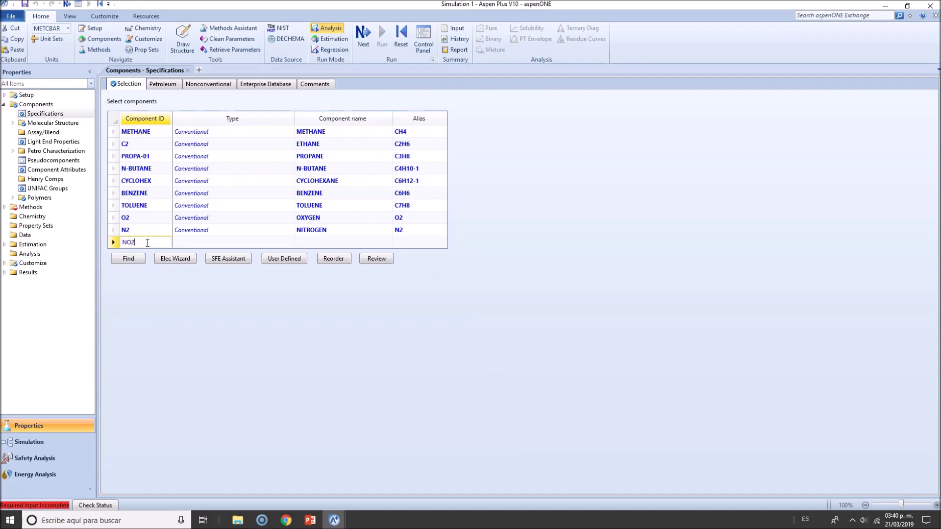
key("Return")
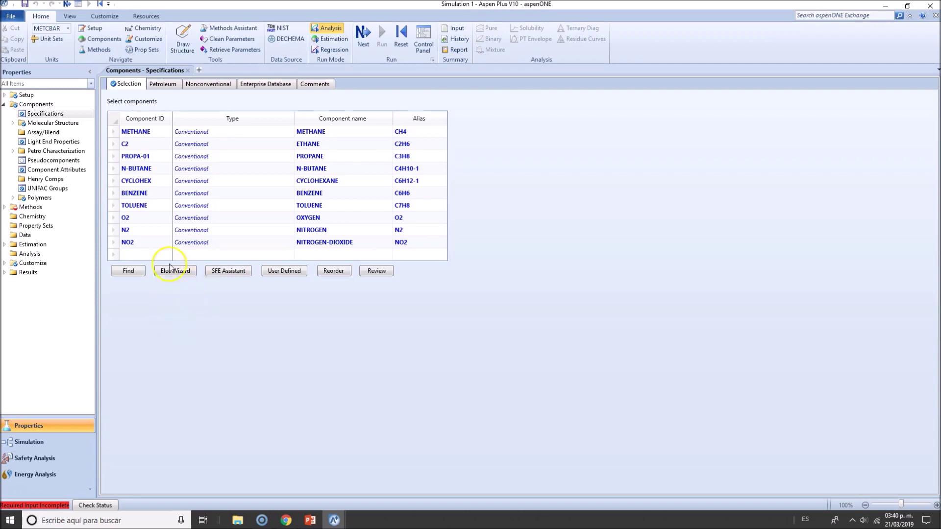
Delete the NO2 (nitrogen dioxide) row and confirm the deletion.
left_click(113, 242)
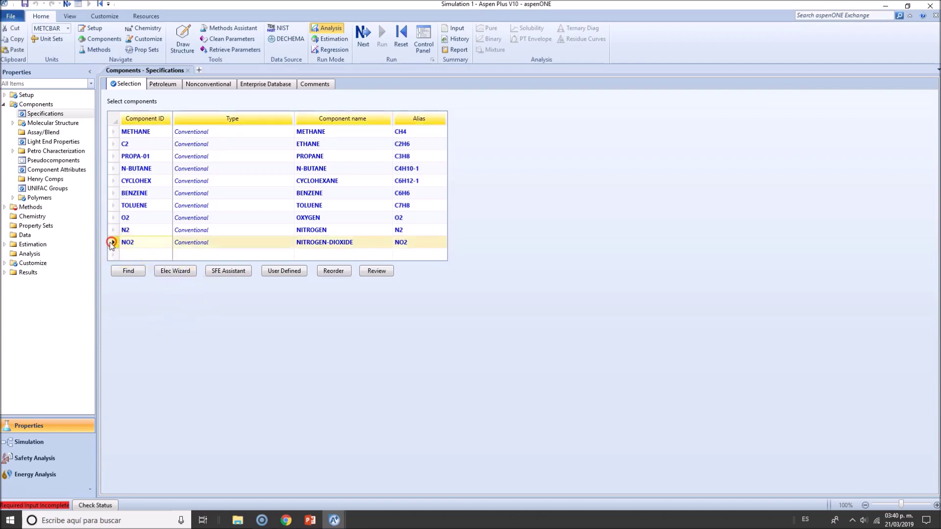
right_click(113, 242)
left_click(135, 273)
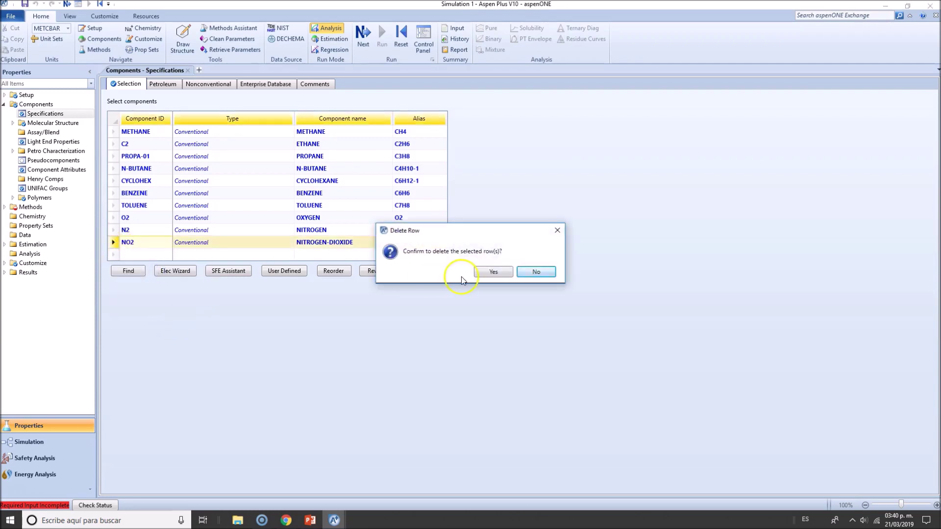
left_click(484, 272)
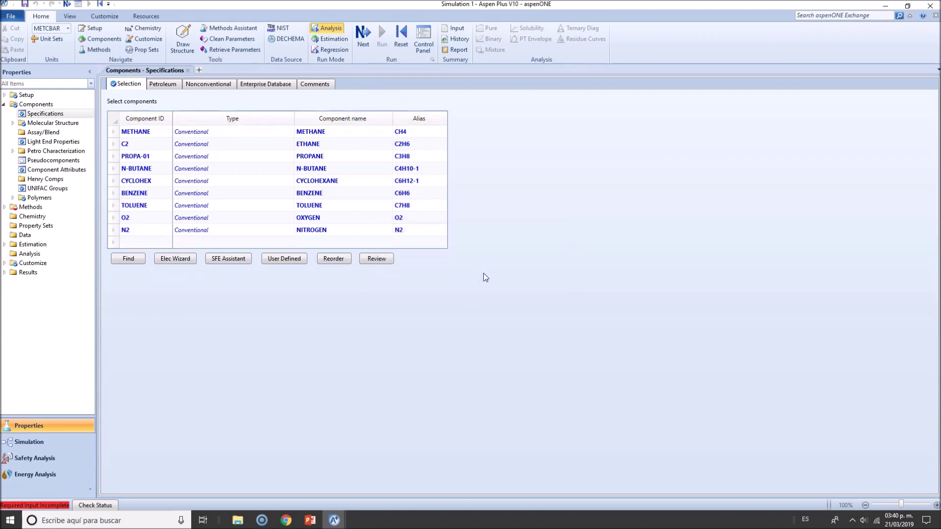